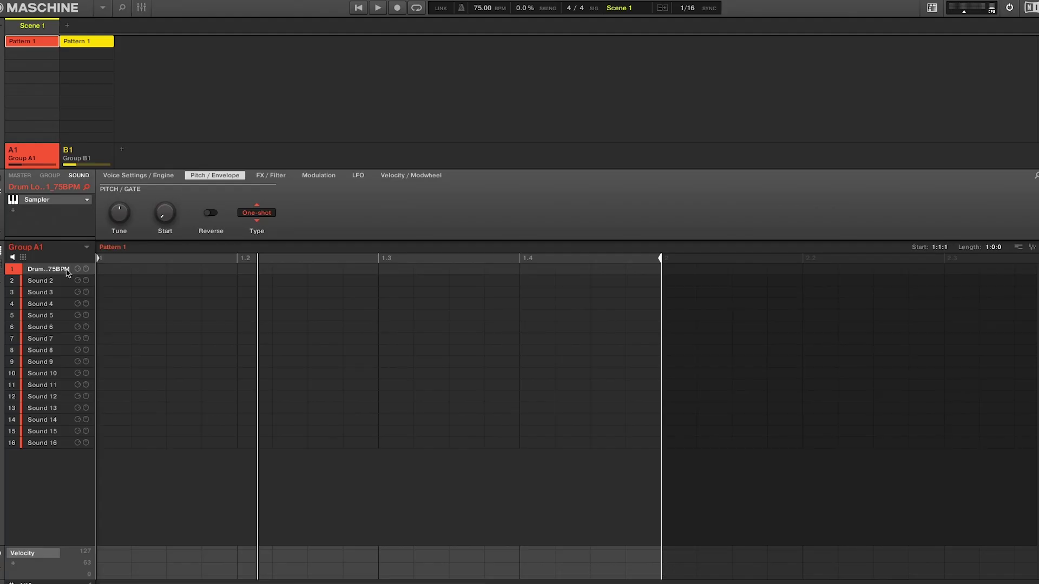
# - Swap the loop sound's Sampler for the Audio plug-in in Gate mode, showing its waveform
pyautogui.click(88, 200)
pyautogui.moveTo(127, 122)
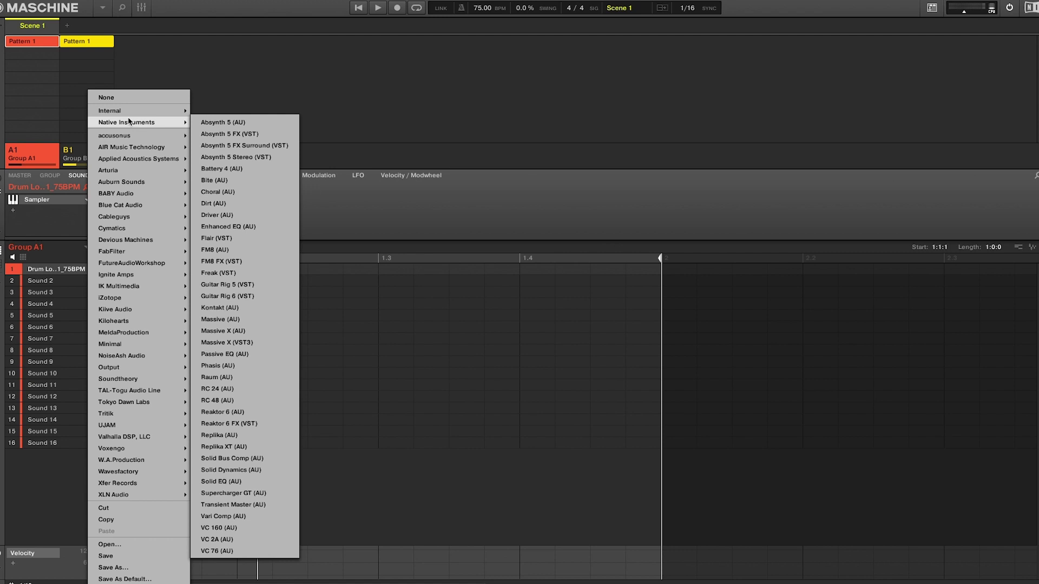
pyautogui.click(213, 111)
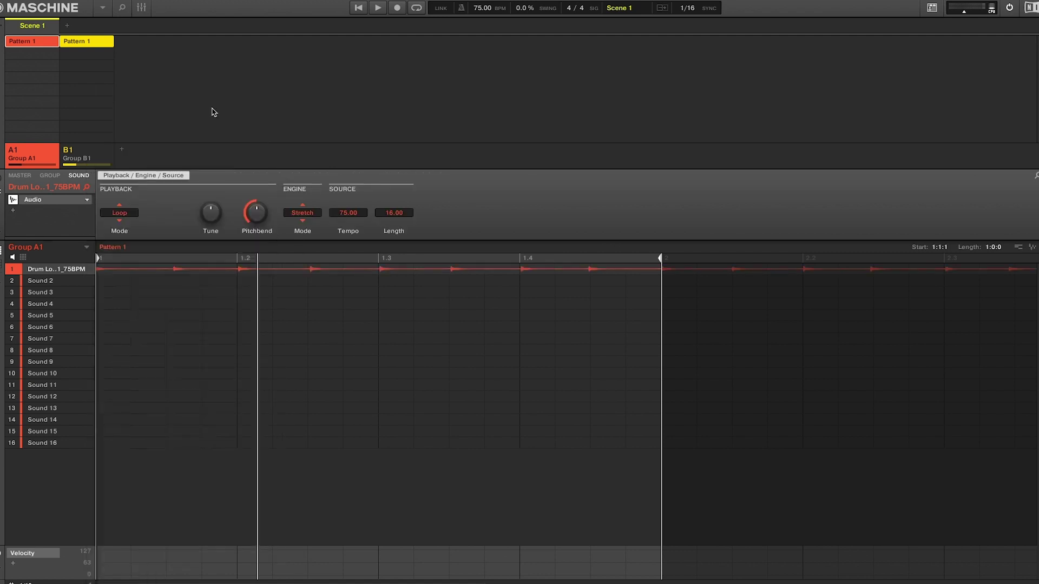
pyautogui.click(119, 214)
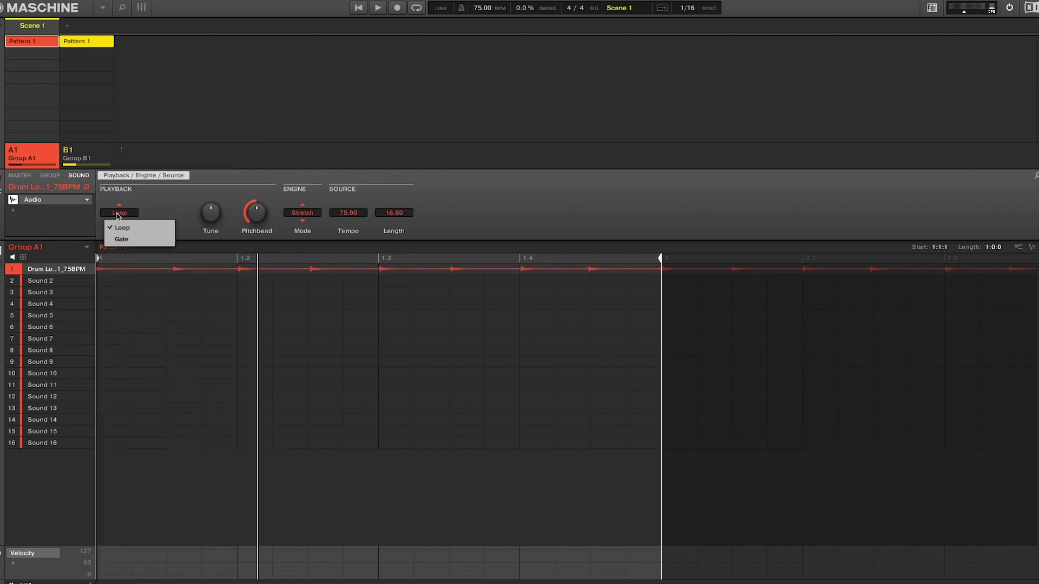
pyautogui.click(134, 241)
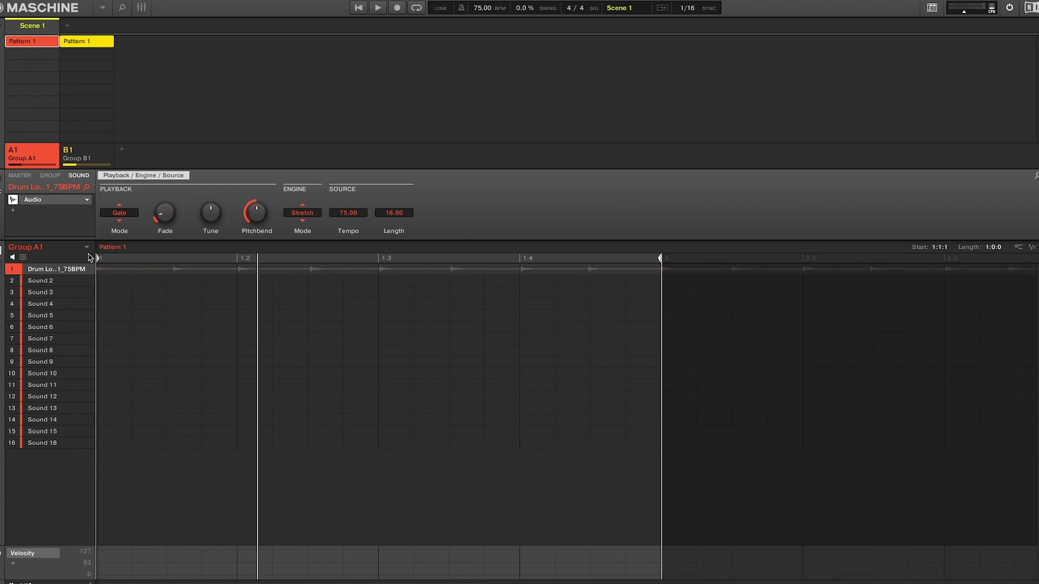
pyautogui.click(21, 257)
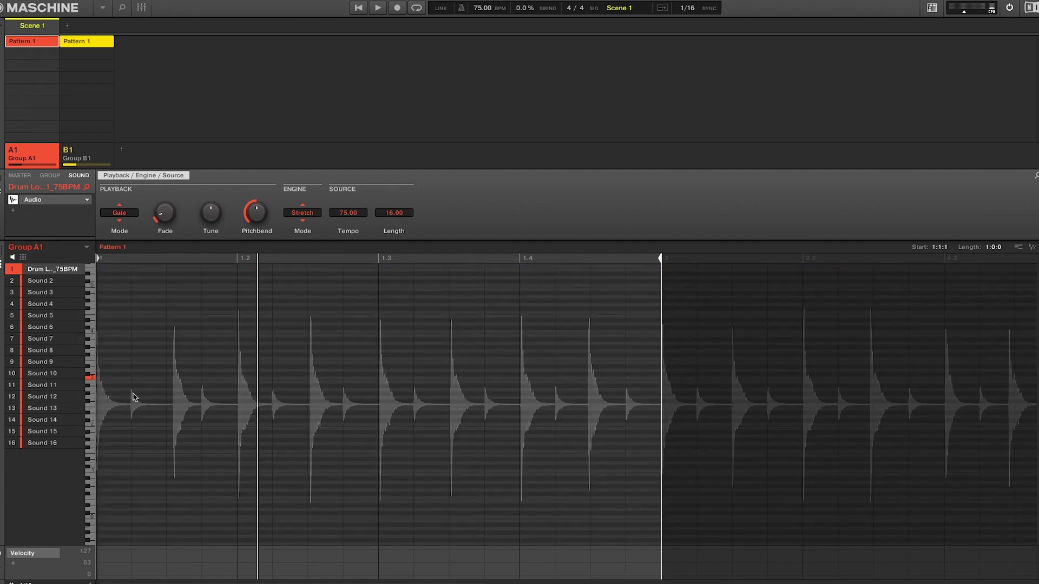
pyautogui.scroll(3, 134, 397)
# - Trace the first four loop hits with notes, fitting each note to its hit
pyautogui.click(106, 379)
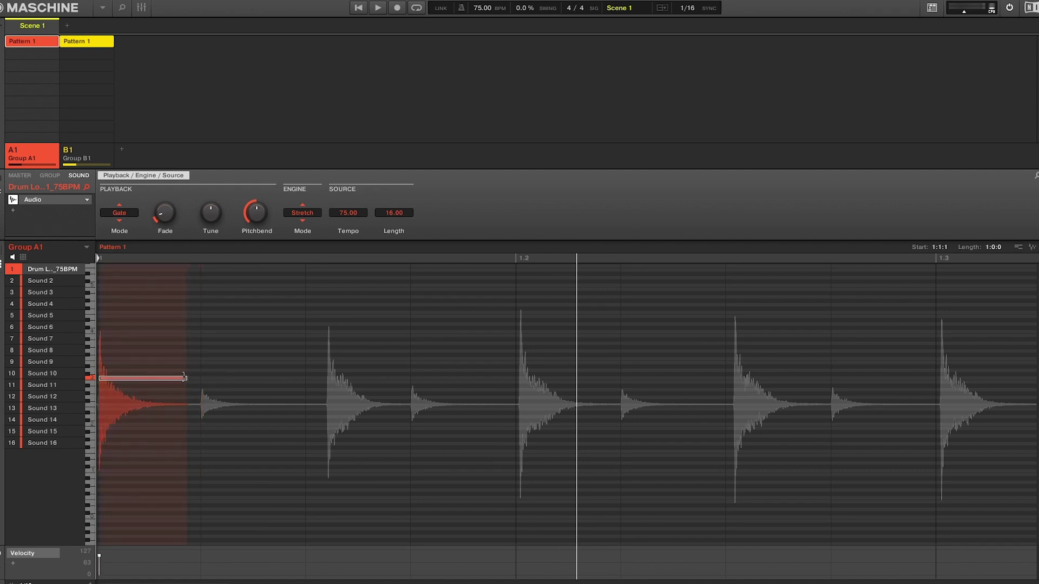
pyautogui.click(142, 375)
pyautogui.moveTo(159, 378); pyautogui.dragTo(208, 379)
pyautogui.keyDown('shift'); pyautogui.click(139, 378); pyautogui.keyUp('shift')
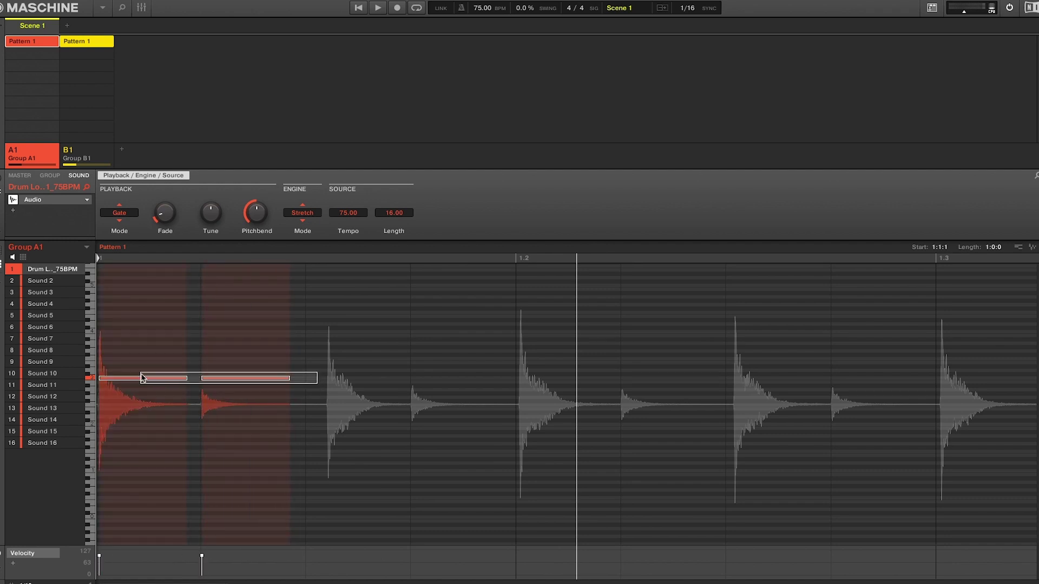
pyautogui.hotkey('ctrl', 'd')
pyautogui.moveTo(370, 378); pyautogui.dragTo(340, 383)
pyautogui.moveTo(411, 378)
pyautogui.mouseDown()
pyautogui.moveTo(402, 377)
pyautogui.moveTo(416, 378)
pyautogui.mouseUp()
pyautogui.moveTo(514, 366); pyautogui.dragTo(116, 382)
# - Duplicate the traced notes across the rest of the pattern and align the copies
pyautogui.hotkey('ctrl', 'd')
pyautogui.moveTo(640, 382); pyautogui.dragTo(639, 382)
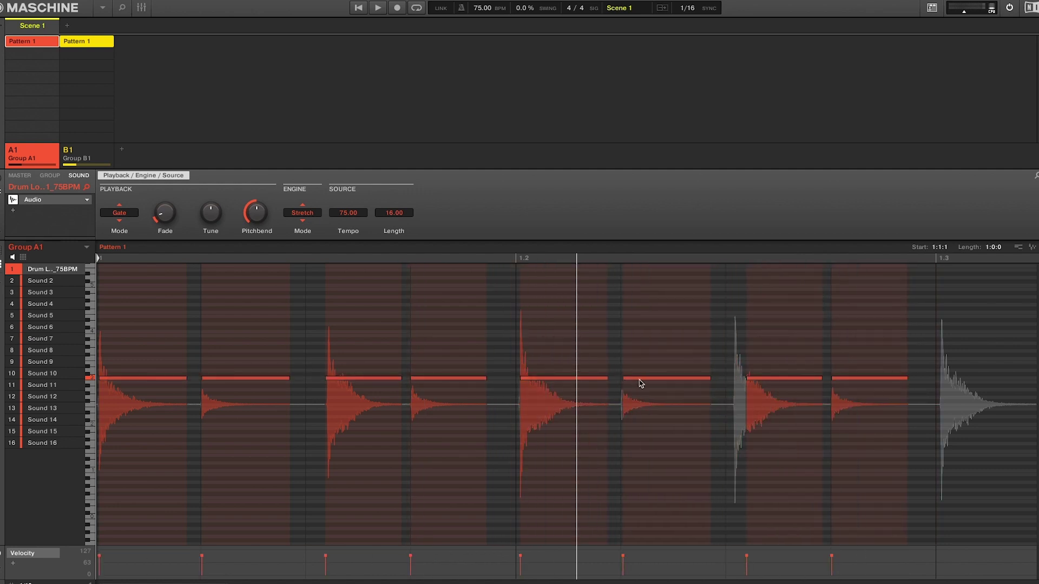
pyautogui.moveTo(749, 379); pyautogui.dragTo(737, 378)
pyautogui.moveTo(939, 386); pyautogui.dragTo(120, 379)
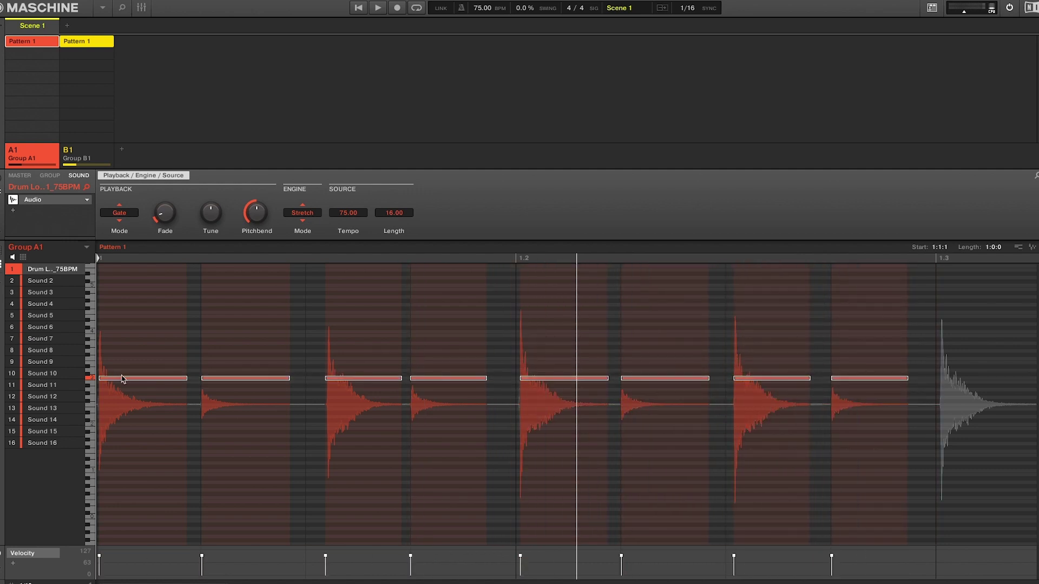
pyautogui.hotkey('ctrl', 'd')
pyautogui.hscroll(3, 957, 381)
pyautogui.hscroll(2, 957, 382)
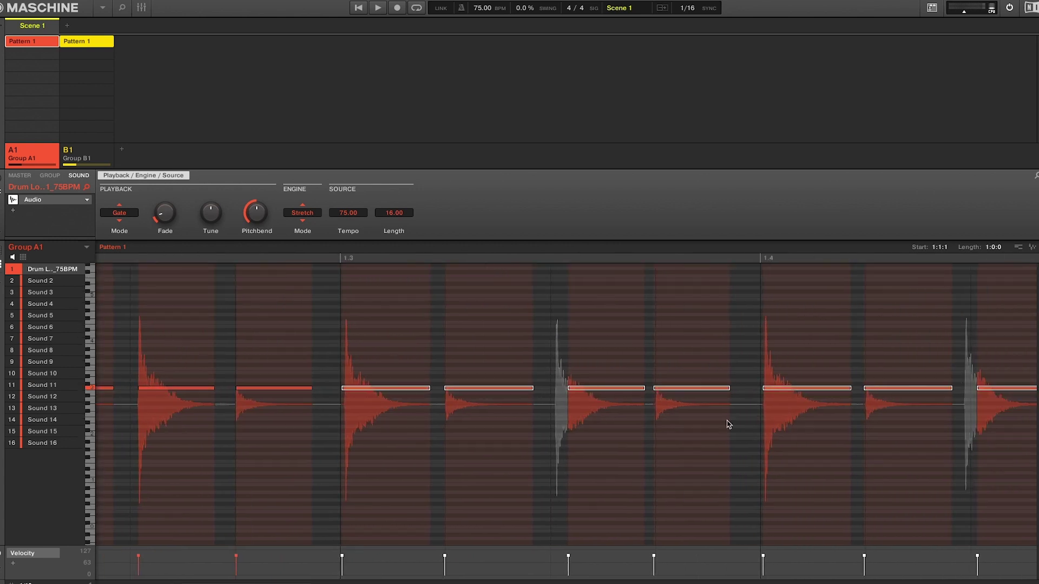
pyautogui.click(382, 389)
pyautogui.click(606, 389)
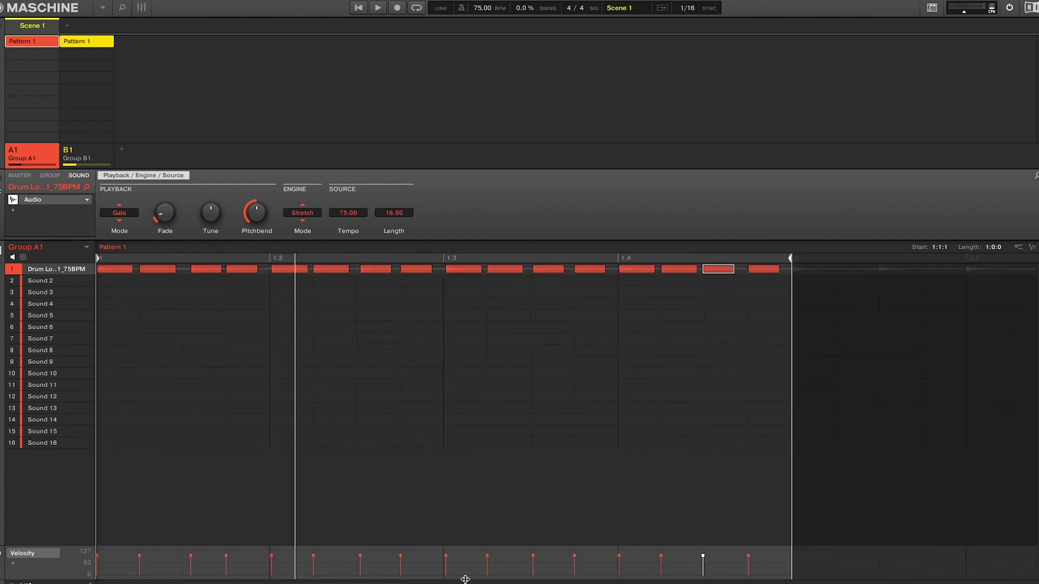
# - Zoom out to the whole pattern, play it back, then select all sixteen notes
pyautogui.moveTo(323, 582); pyautogui.dragTo(560, 580)
pyautogui.press('space')
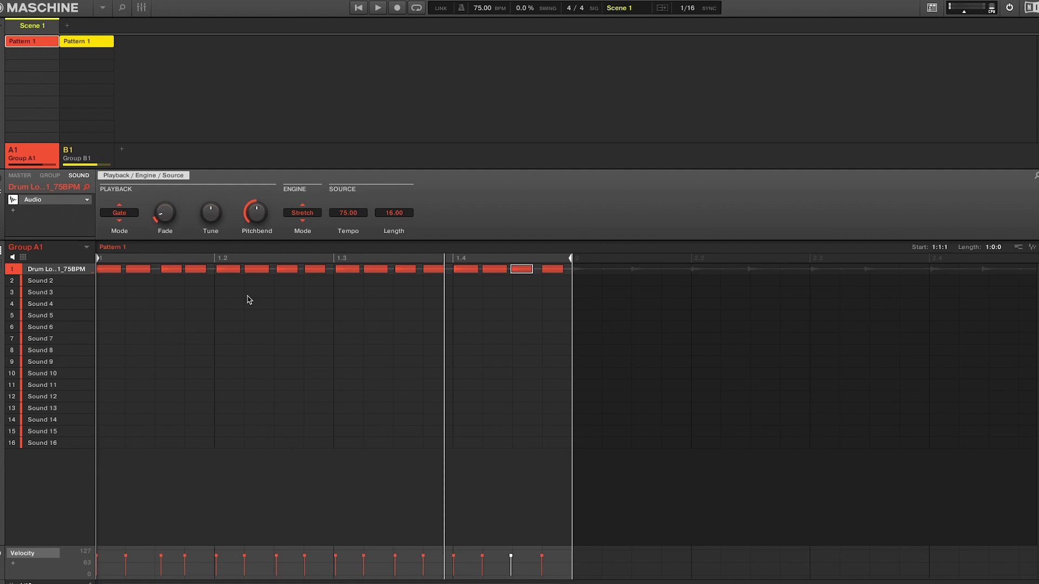
pyautogui.click(211, 271)
pyautogui.hotkey('ctrl', 'a')
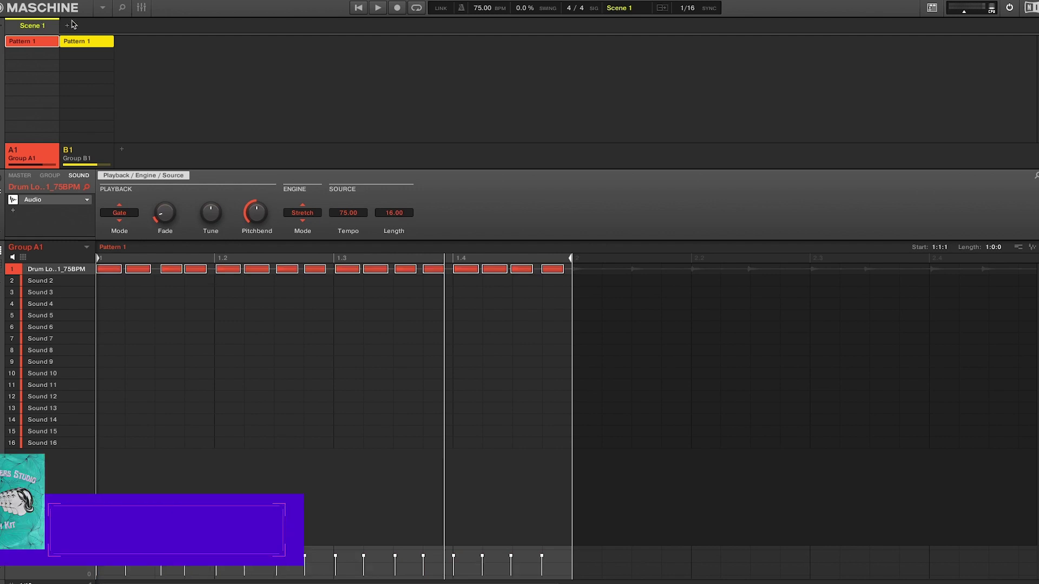
# - Browse Group B1's kit sounds, then select all the drum loop notes in Group A1
pyautogui.click(84, 155)
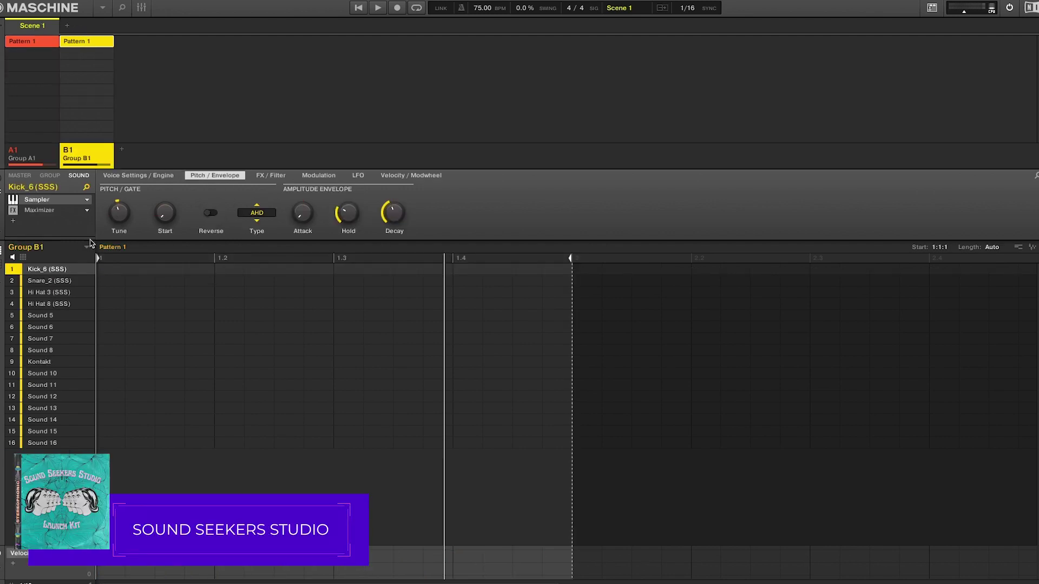
pyautogui.click(47, 280)
pyautogui.press('Down')
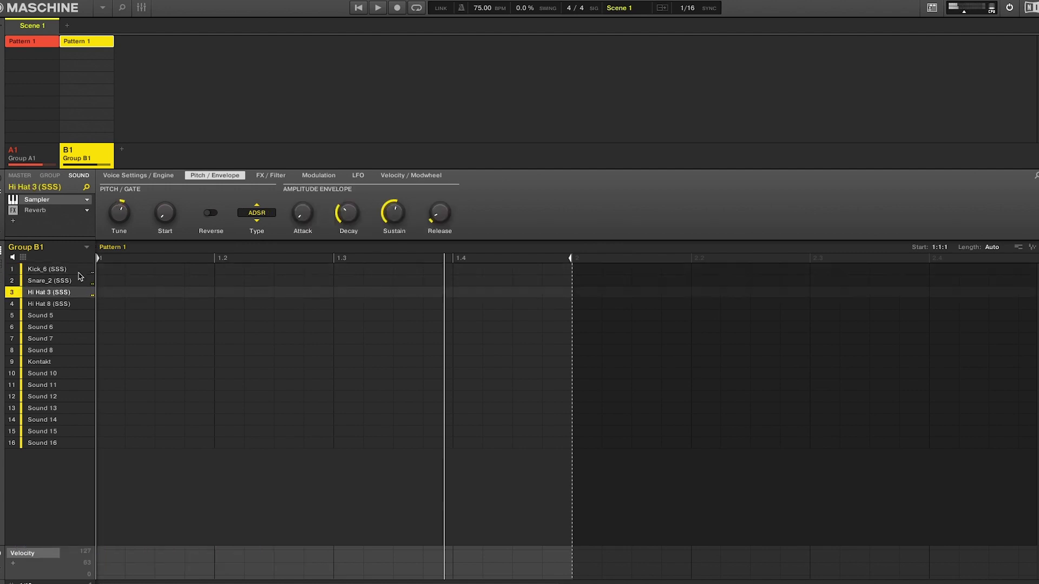
pyautogui.press('Down')
pyautogui.press('Up')
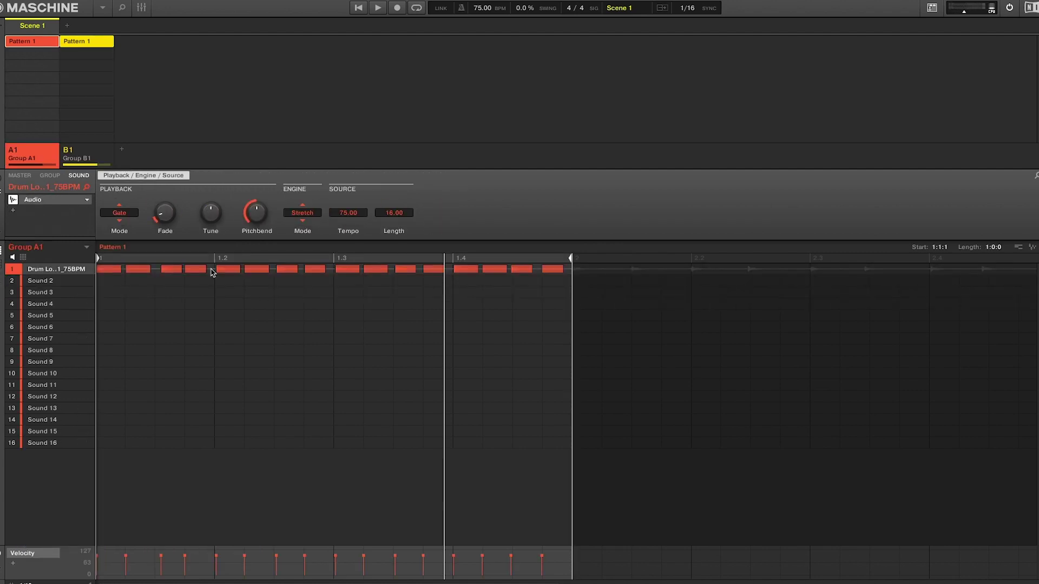
pyautogui.hotkey('ctrl', 'a')
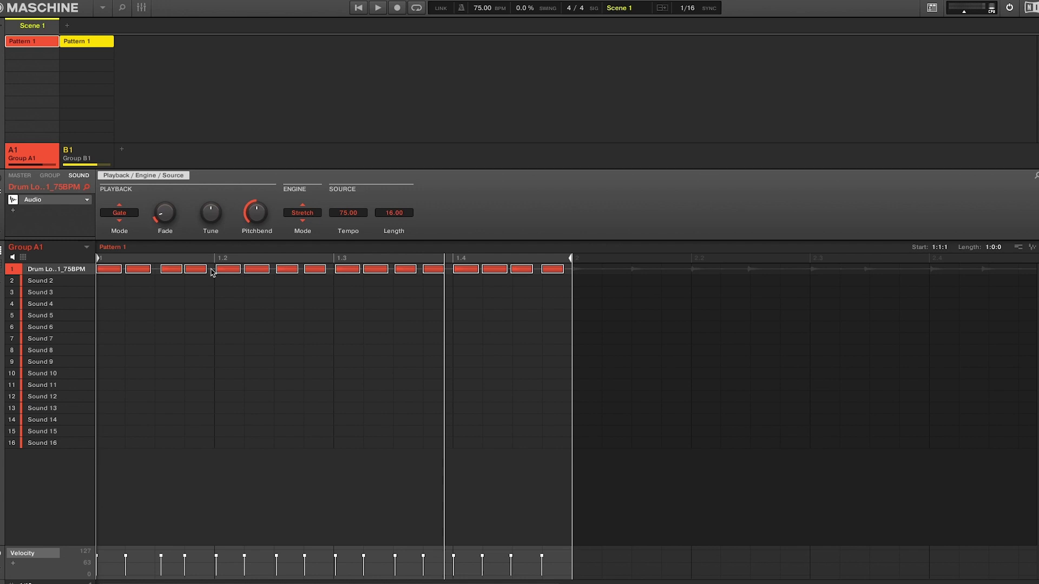
# - Paste the sixteen loop notes onto Hi Hat 3 in Group B1 and play them
pyautogui.click(71, 155)
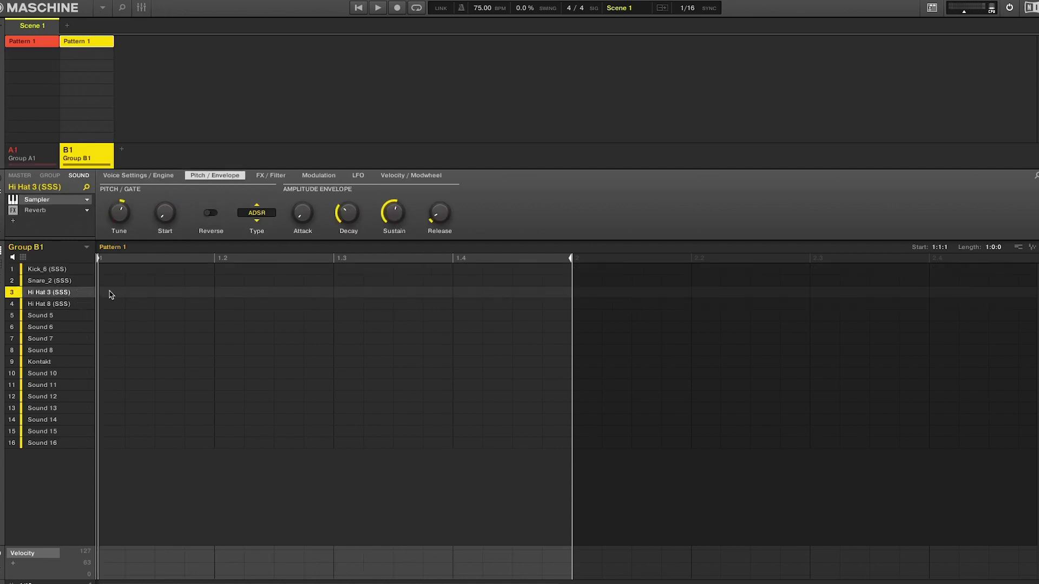
pyautogui.hotkey('ctrl', 'v')
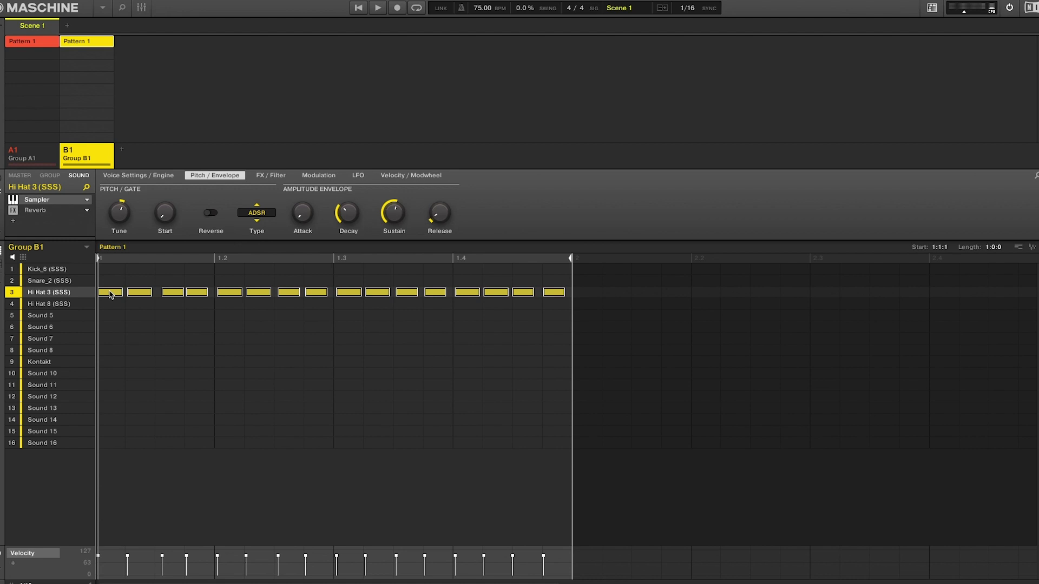
pyautogui.press('space')
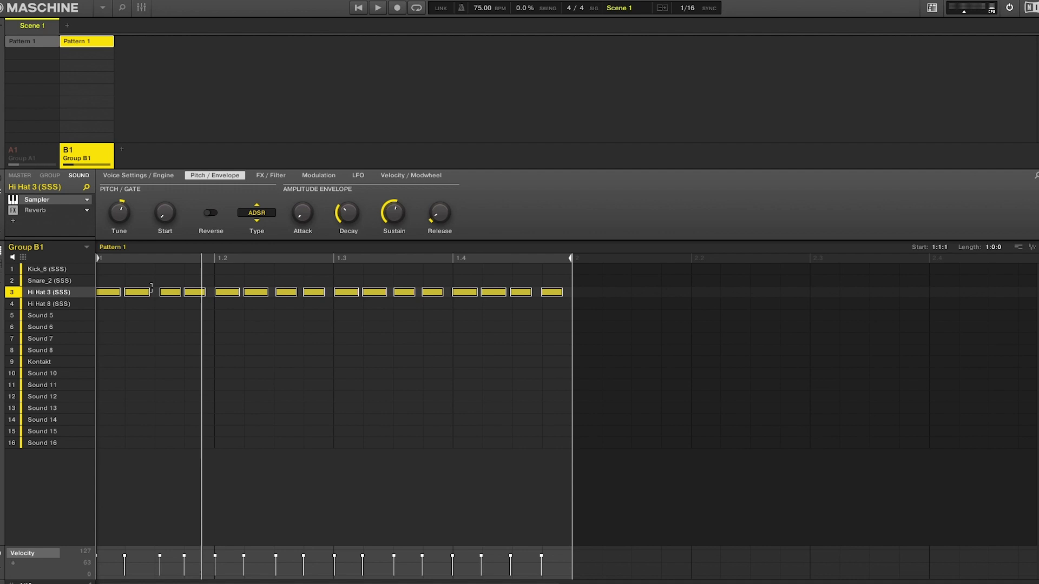
# - Slightly lower the velocity of every second Hi Hat 3 note (2nd–16th) and play
pyautogui.click(139, 293)
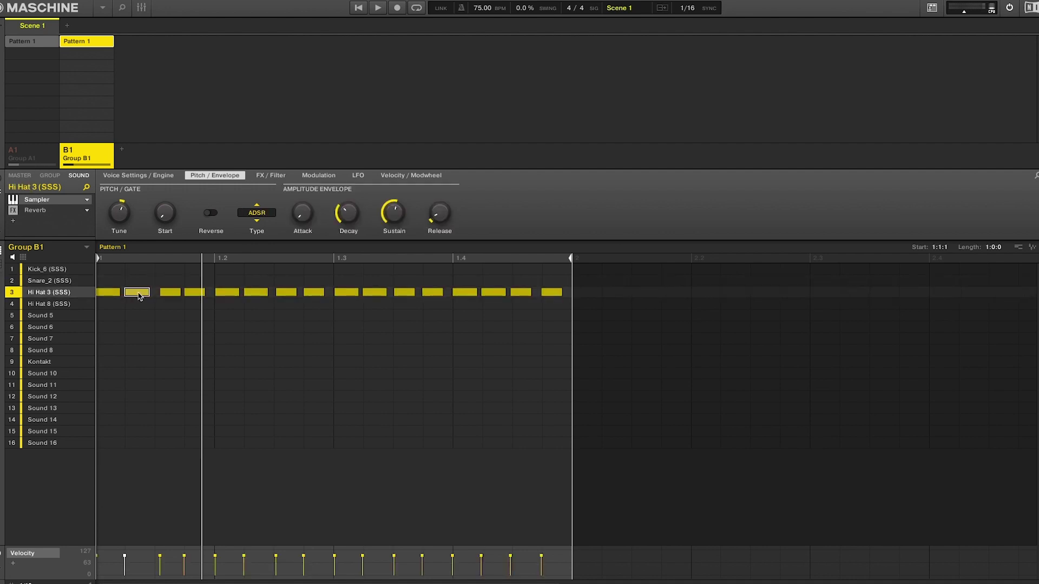
pyautogui.keyDown('ctrl'); pyautogui.click(198, 293); pyautogui.keyUp('ctrl')
pyautogui.keyDown('ctrl'); pyautogui.click(255, 295); pyautogui.keyUp('ctrl')
pyautogui.keyDown('ctrl'); pyautogui.click(314, 295); pyautogui.keyUp('ctrl')
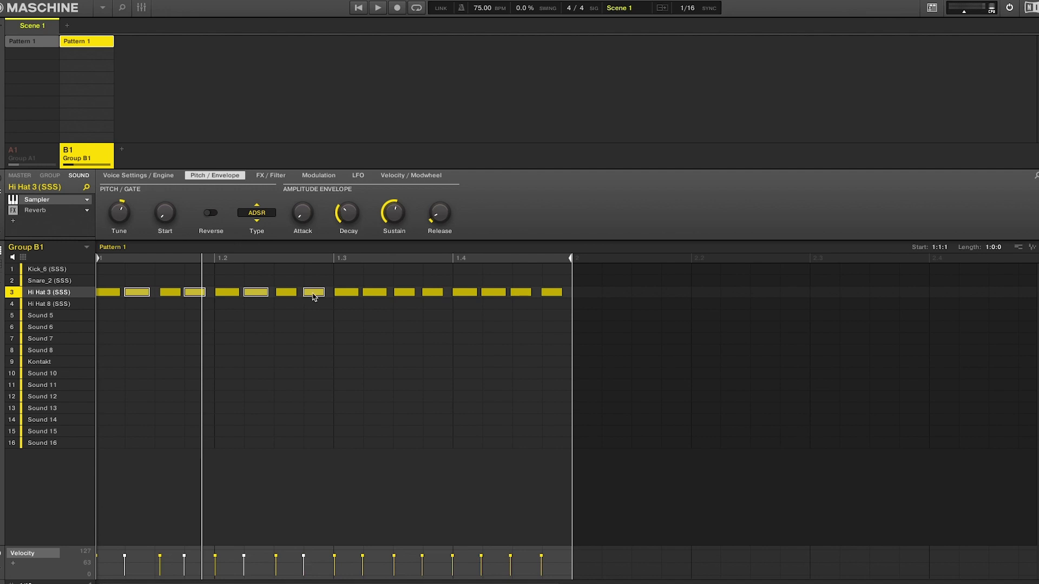
pyautogui.keyDown('ctrl'); pyautogui.click(375, 294); pyautogui.keyUp('ctrl')
pyautogui.keyDown('ctrl'); pyautogui.click(432, 294); pyautogui.keyUp('ctrl')
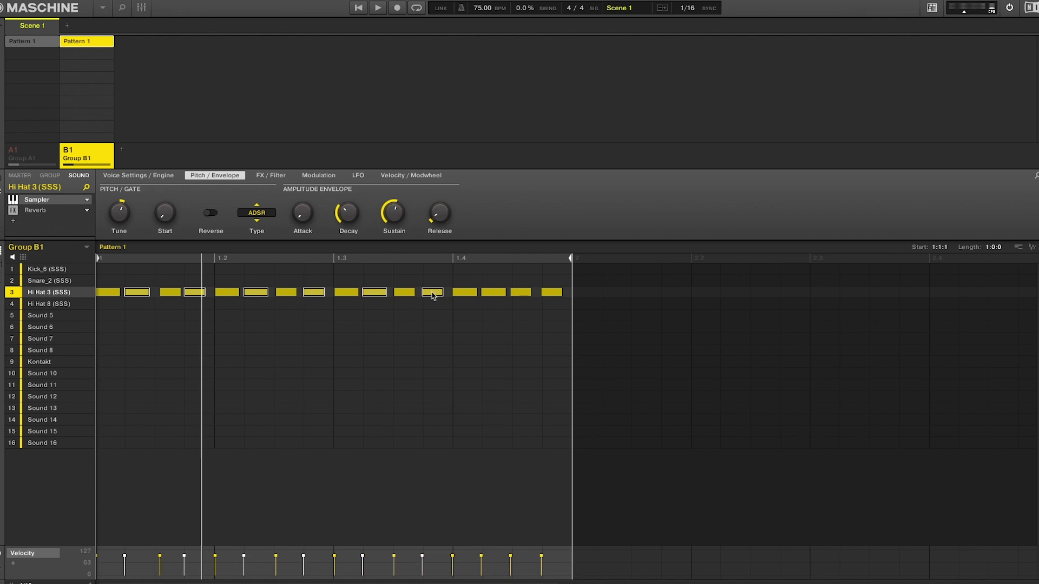
pyautogui.keyDown('ctrl'); pyautogui.click(492, 294); pyautogui.keyUp('ctrl')
pyautogui.keyDown('ctrl'); pyautogui.click(549, 295); pyautogui.keyUp('ctrl')
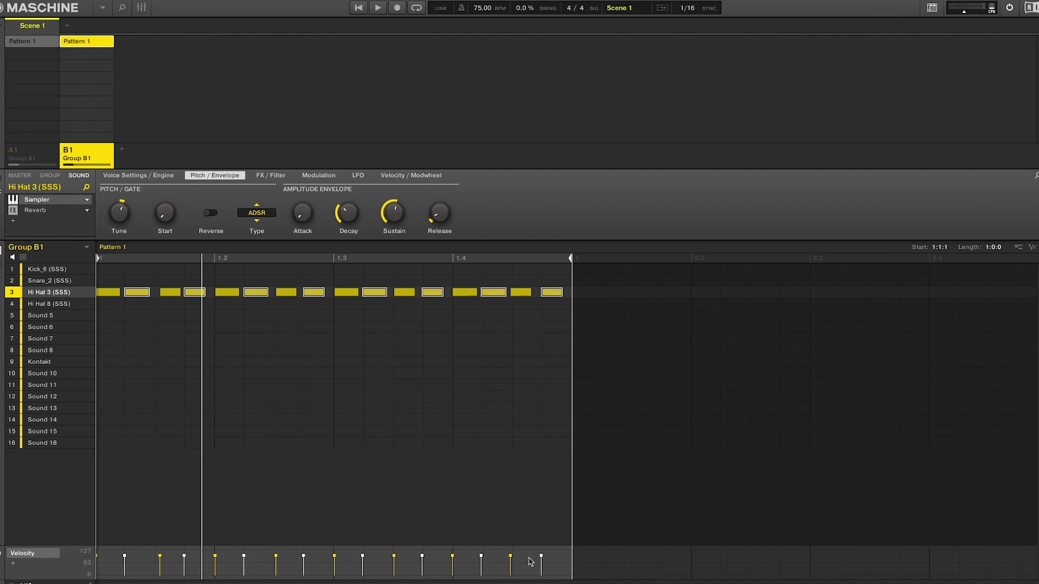
pyautogui.moveTo(542, 556); pyautogui.dragTo(543, 567)
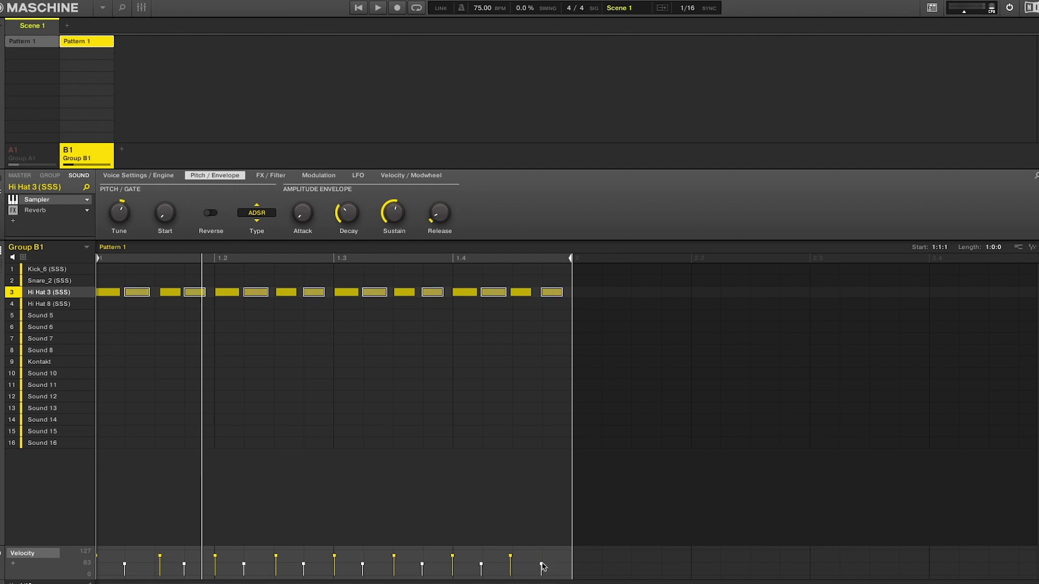
pyautogui.press('space')
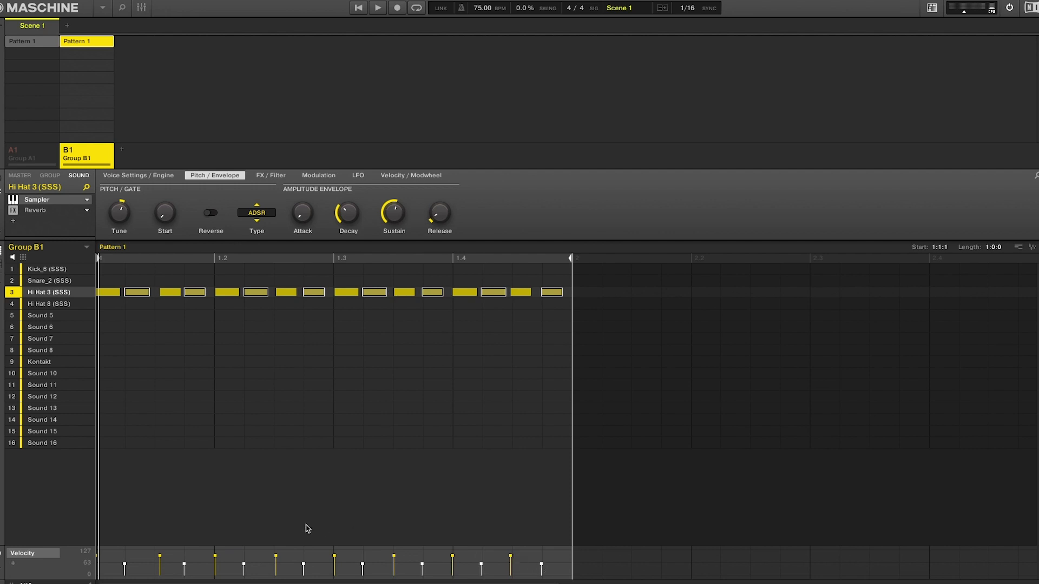
# - Export Group B1 as the MIDI file 'Barry HiHat Groove'
pyautogui.rightClick(39, 250)
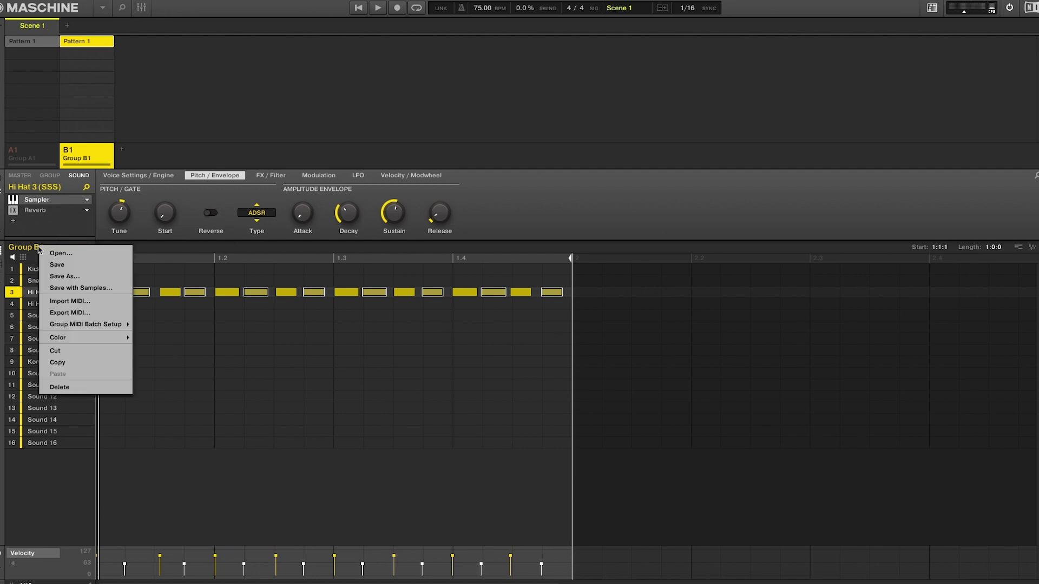
pyautogui.click(66, 313)
pyautogui.write('Barry HiHa')
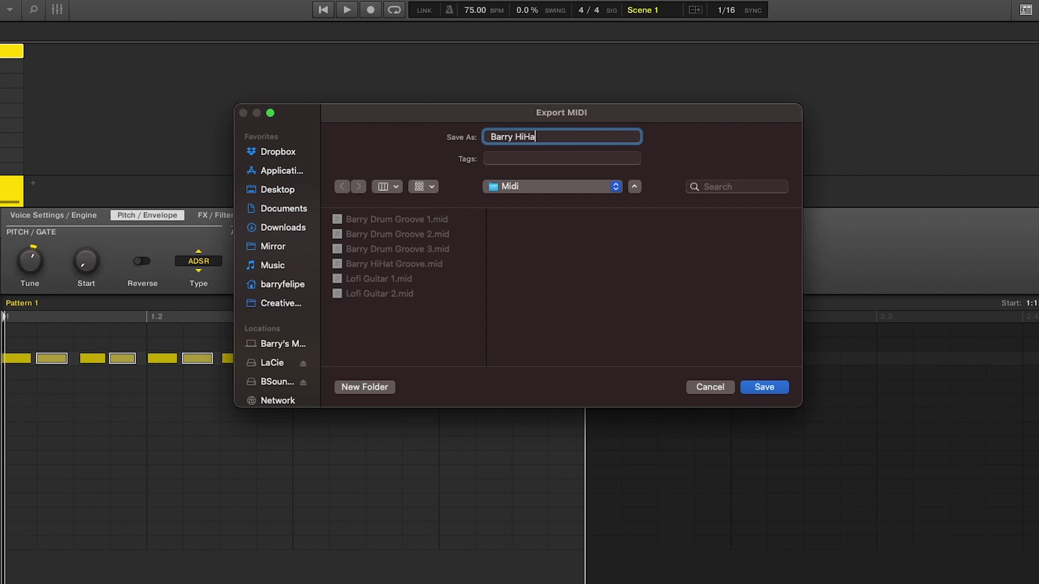
pyautogui.write('roove')
pyautogui.press('Return')
# - Import Barry HiHat Groove 2.mid into the new Group C1
pyautogui.rightClick(28, 247)
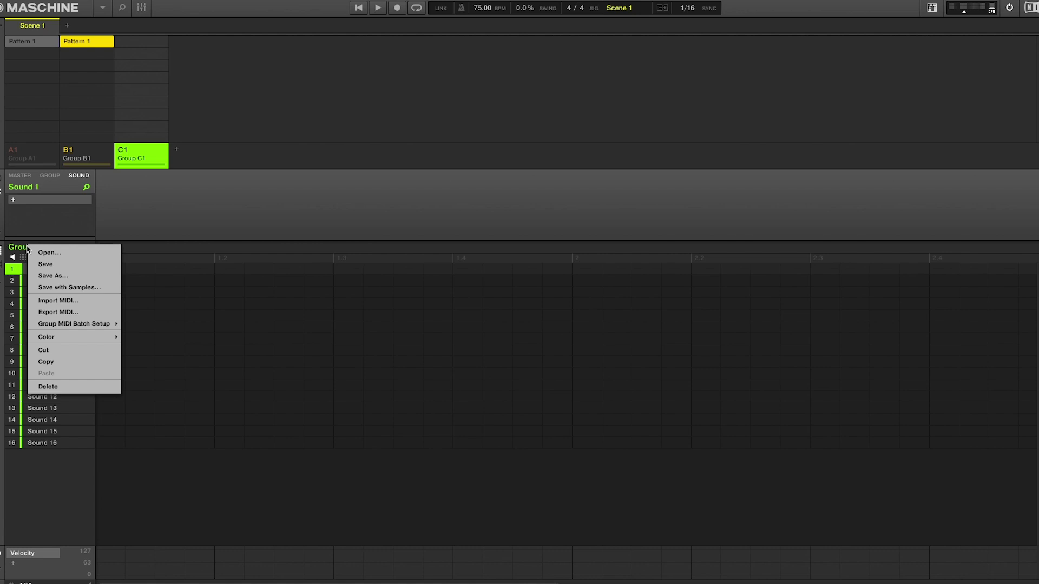
pyautogui.click(68, 304)
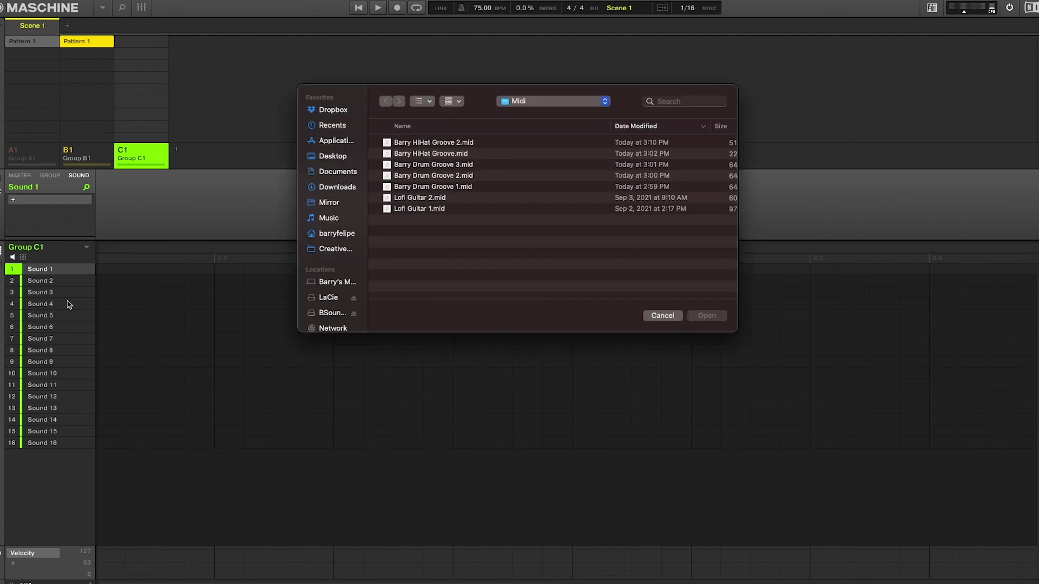
pyautogui.doubleClick(416, 143)
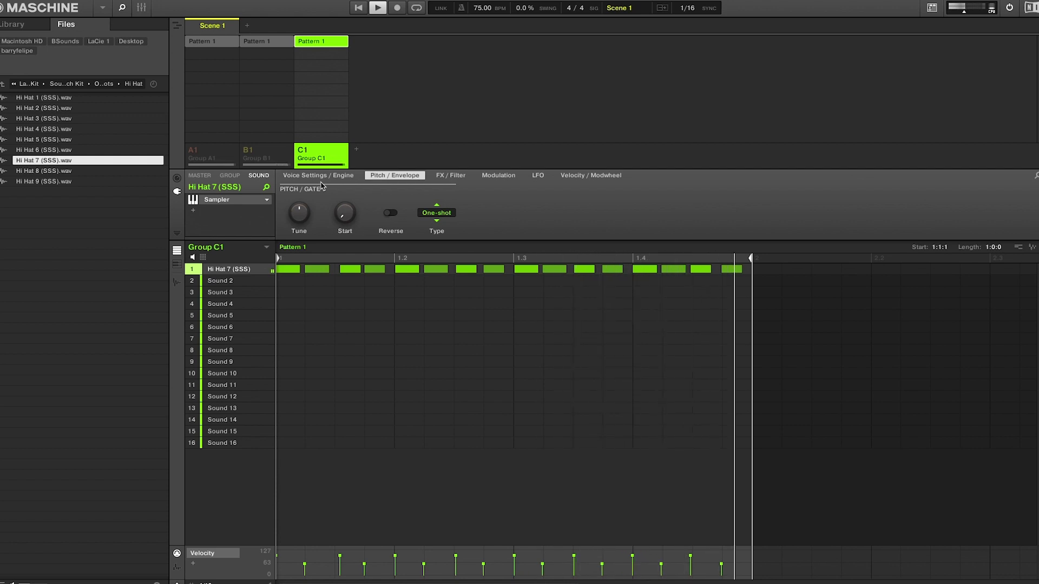
# - Copy Group B1's hi-hat notes on beats 1.2 and 1.4 onto the Snare_2 row
pyautogui.click(264, 161)
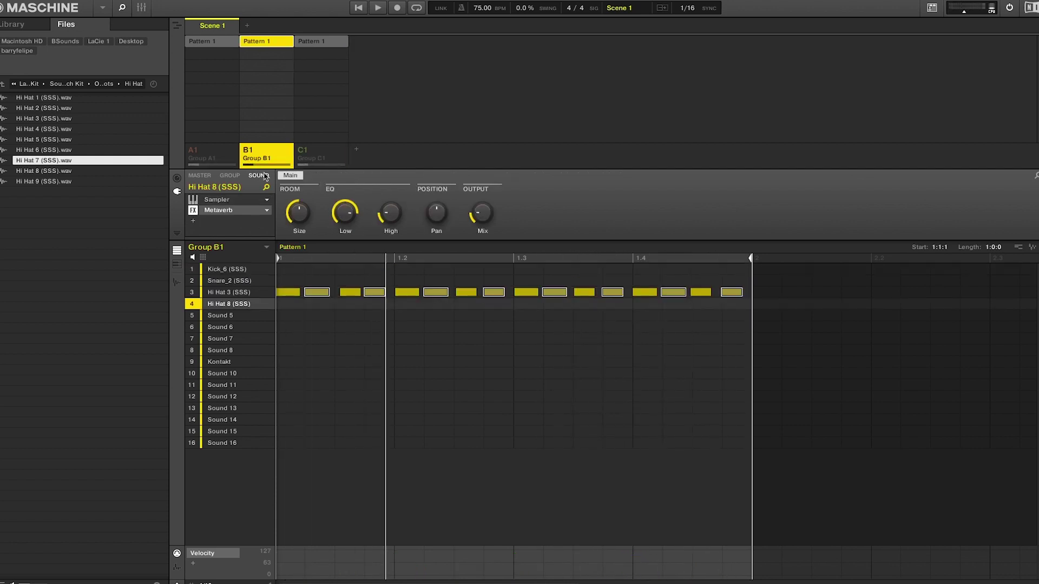
pyautogui.click(317, 282)
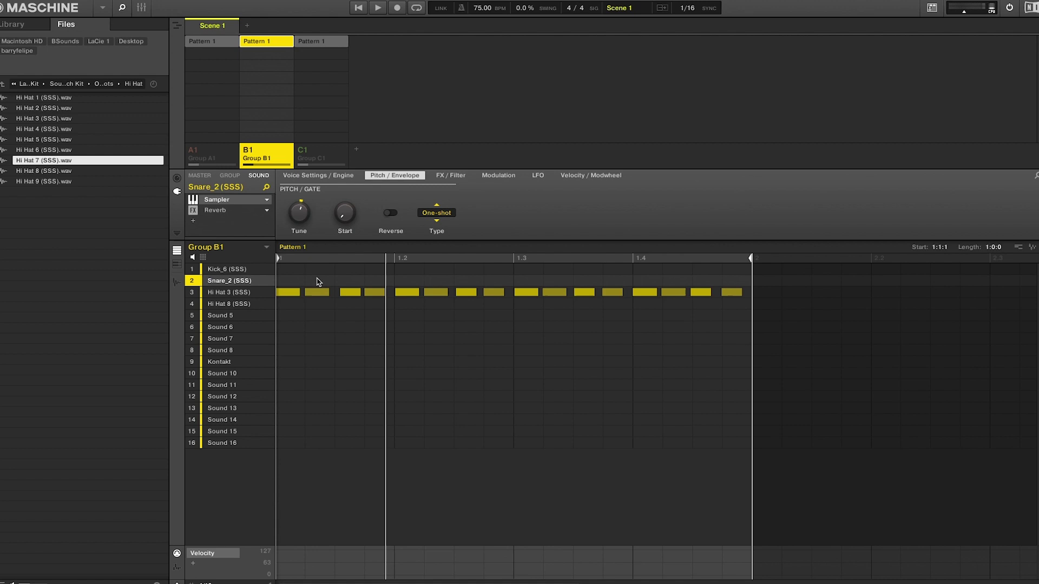
pyautogui.click(402, 292)
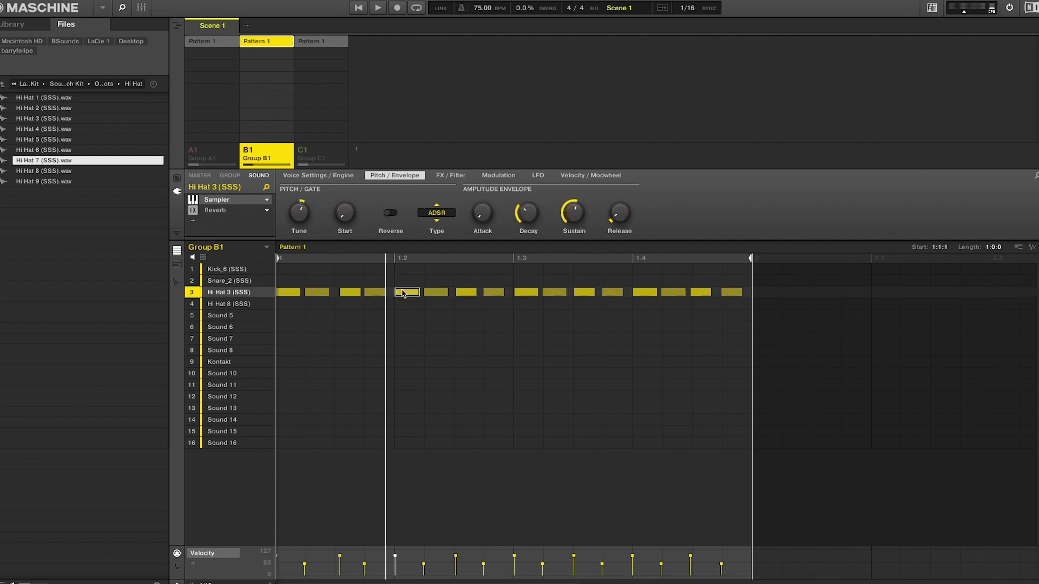
pyautogui.keyDown('super'); pyautogui.click(644, 292); pyautogui.keyUp('super')
pyautogui.press('Up')
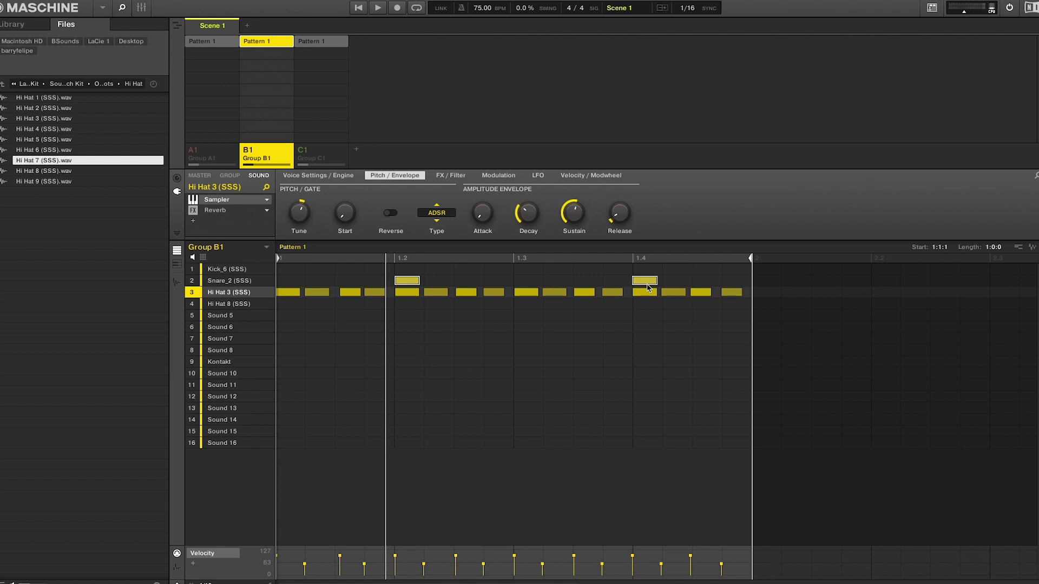
# - Copy the hi-hat notes on 1.1, 1.3 and late 1.4 onto the Kick_6 row
pyautogui.click(298, 294)
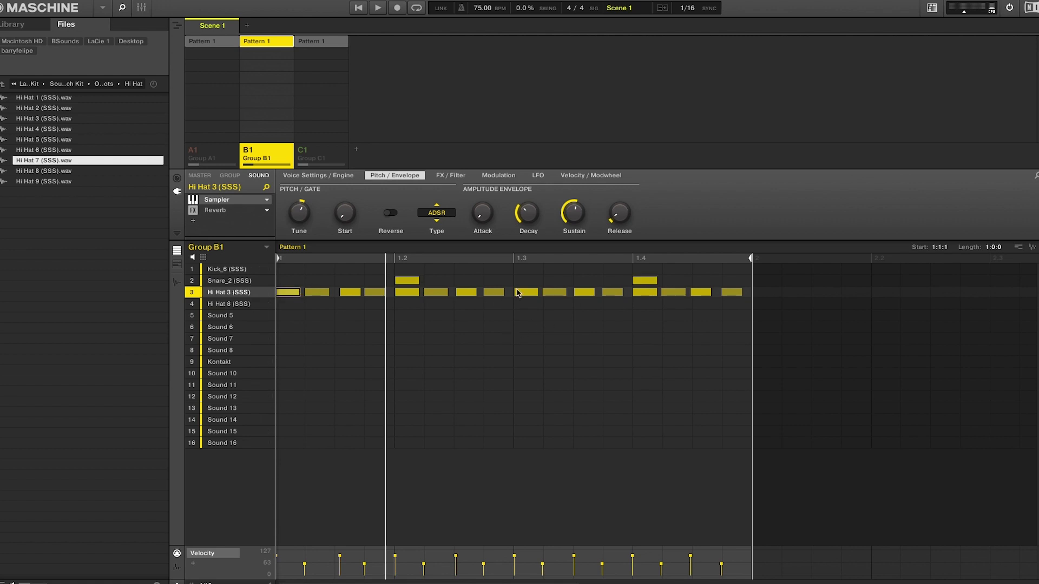
pyautogui.keyDown('shift'); pyautogui.click(519, 292); pyautogui.keyUp('shift')
pyautogui.keyDown('shift'); pyautogui.click(731, 292); pyautogui.keyUp('shift')
pyautogui.moveTo(732, 293); pyautogui.dragTo(734, 268)
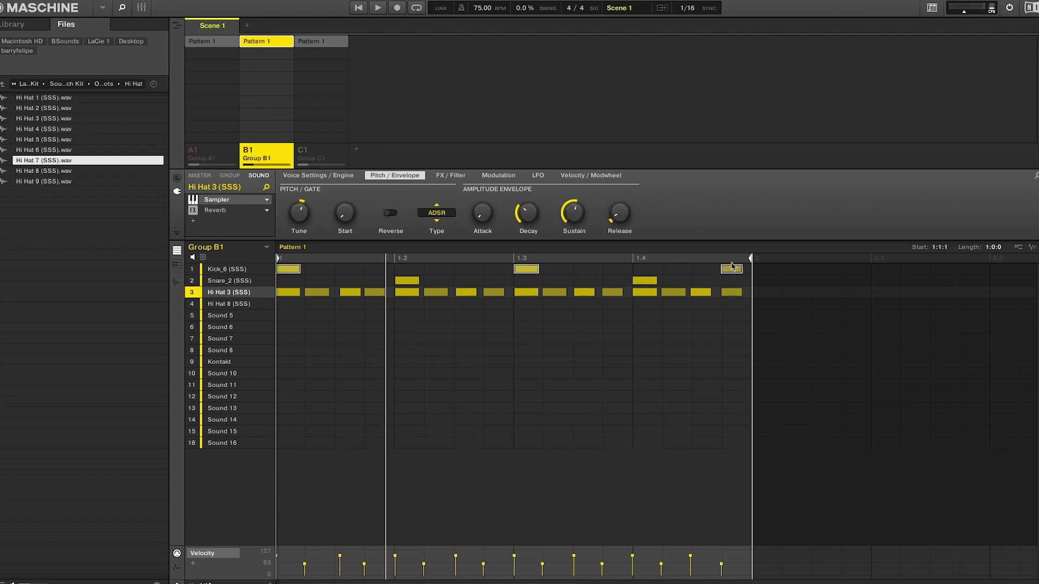
# - Copy the four offbeat hi-hat notes onto Hi Hat 8 and play the pattern
pyautogui.click(351, 292)
pyautogui.keyDown('shift'); pyautogui.click(466, 293); pyautogui.keyUp('shift')
pyautogui.keyDown('shift'); pyautogui.click(584, 293); pyautogui.keyUp('shift')
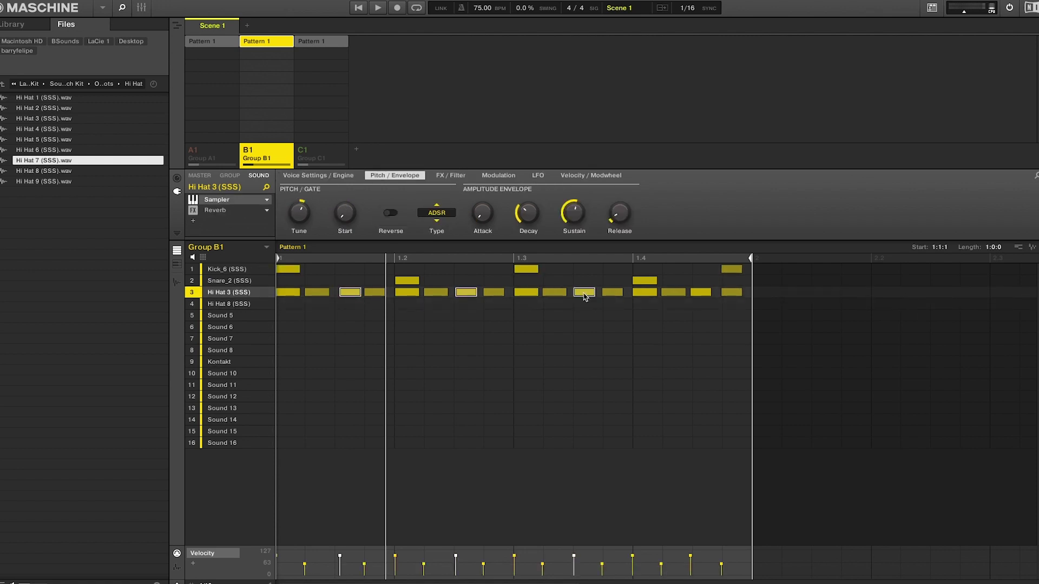
pyautogui.keyDown('shift'); pyautogui.click(700, 293); pyautogui.keyUp('shift')
pyautogui.moveTo(348, 297); pyautogui.dragTo(348, 306)
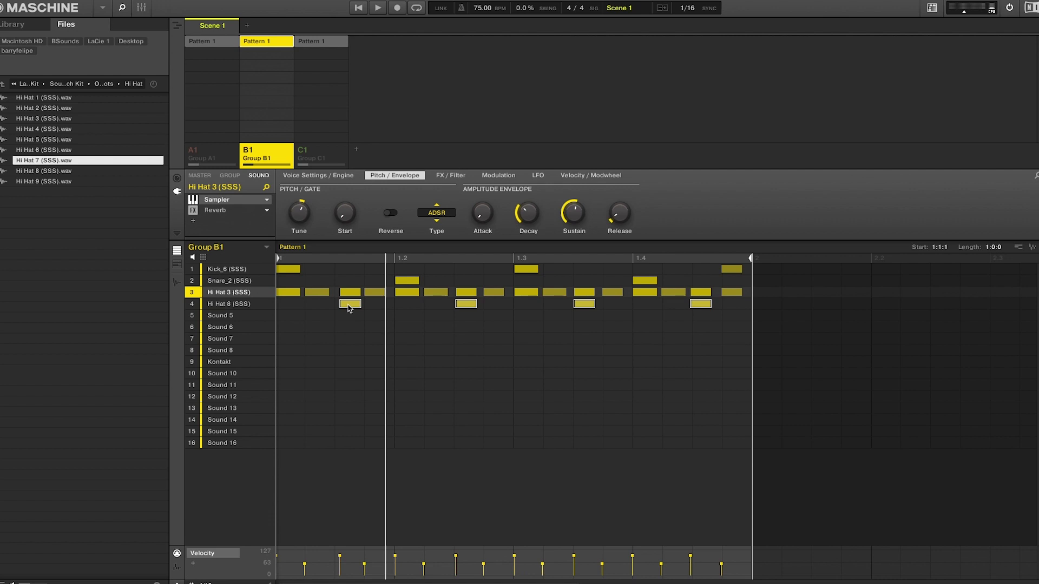
pyautogui.press('space')
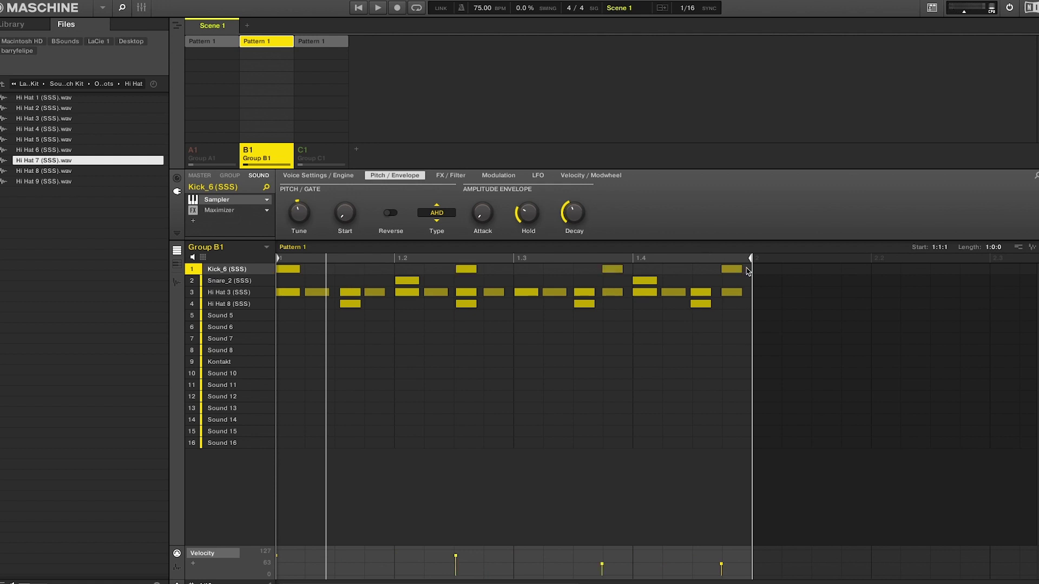
# - Drag-select the four Kick_6 notes in Group B1
pyautogui.moveTo(748, 270); pyautogui.dragTo(281, 233)
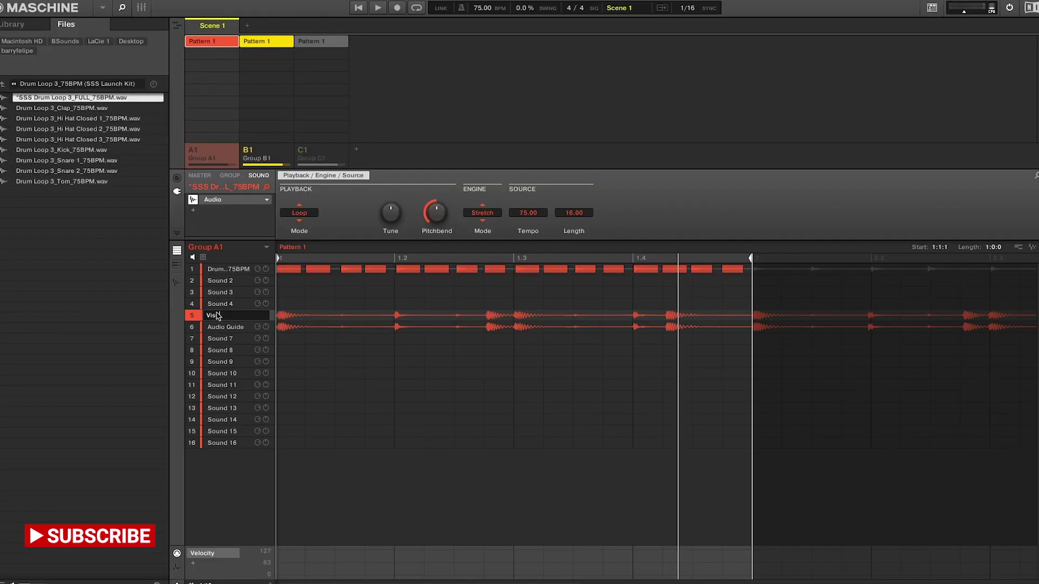
pyautogui.write('ual Guide')
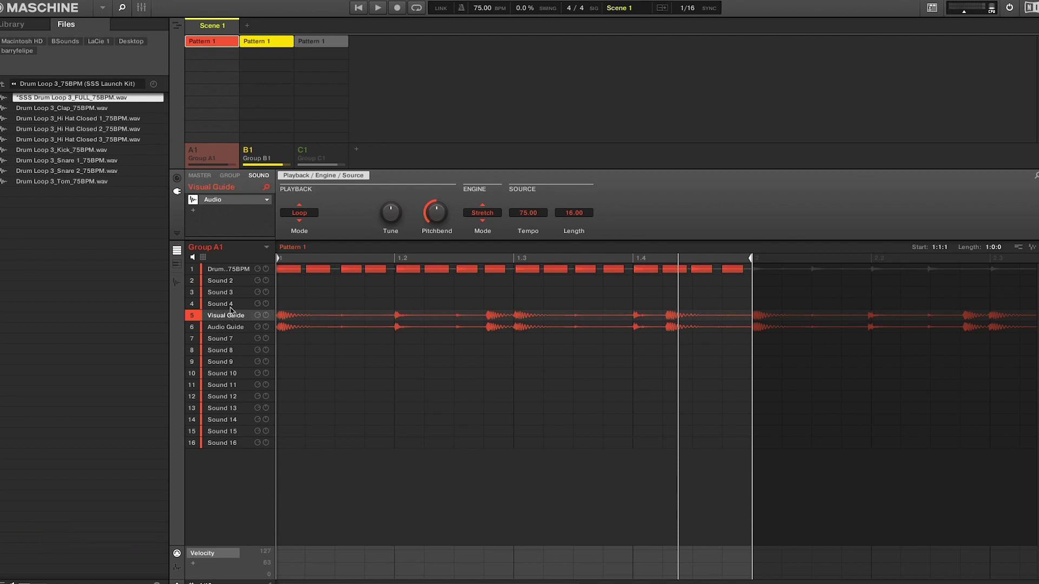
# - Set the Visual Guide sound to Gate playback and show its waveform behind the notes
pyautogui.click(295, 214)
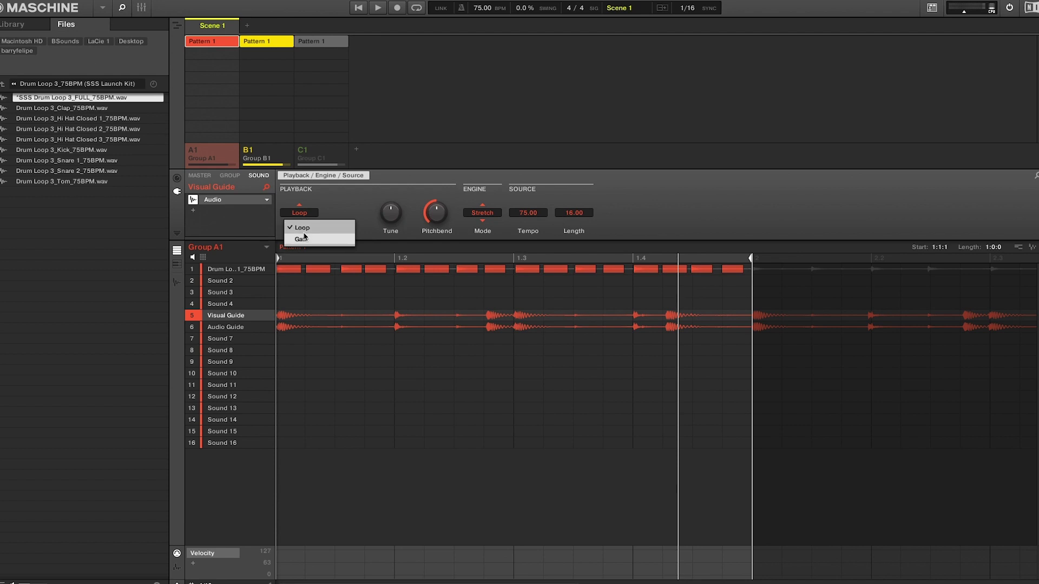
pyautogui.click(304, 238)
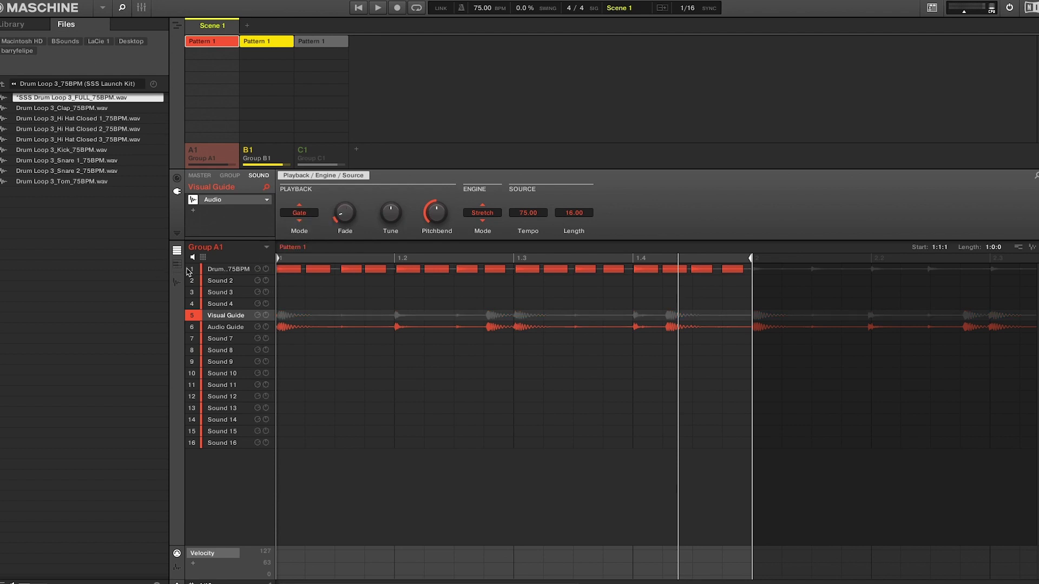
pyautogui.click(176, 263)
pyautogui.click(528, 378)
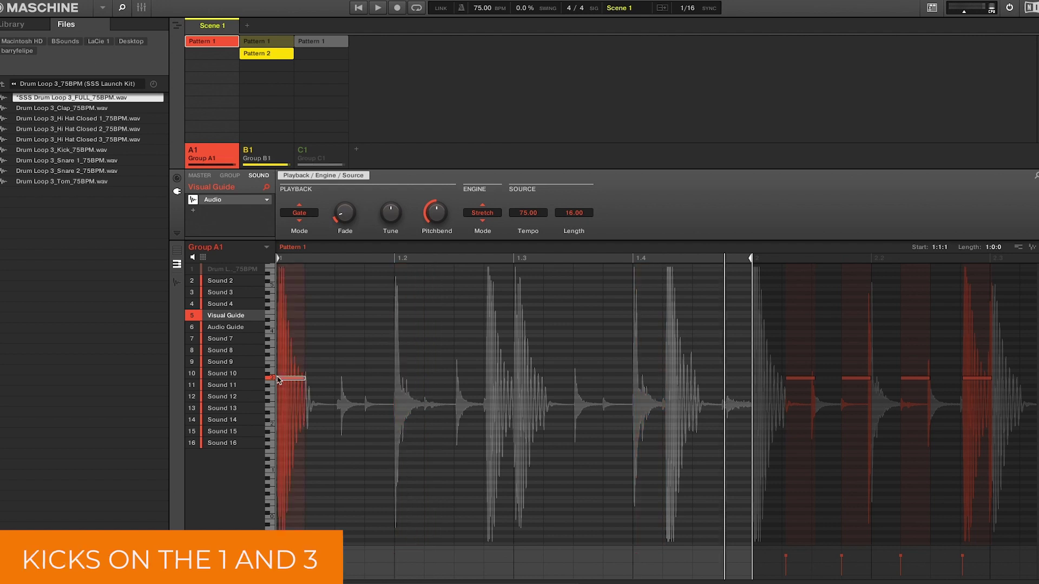
# - Place a note on the loop's kick hit at beat 1.3 in the Visual Guide row
pyautogui.click(493, 379)
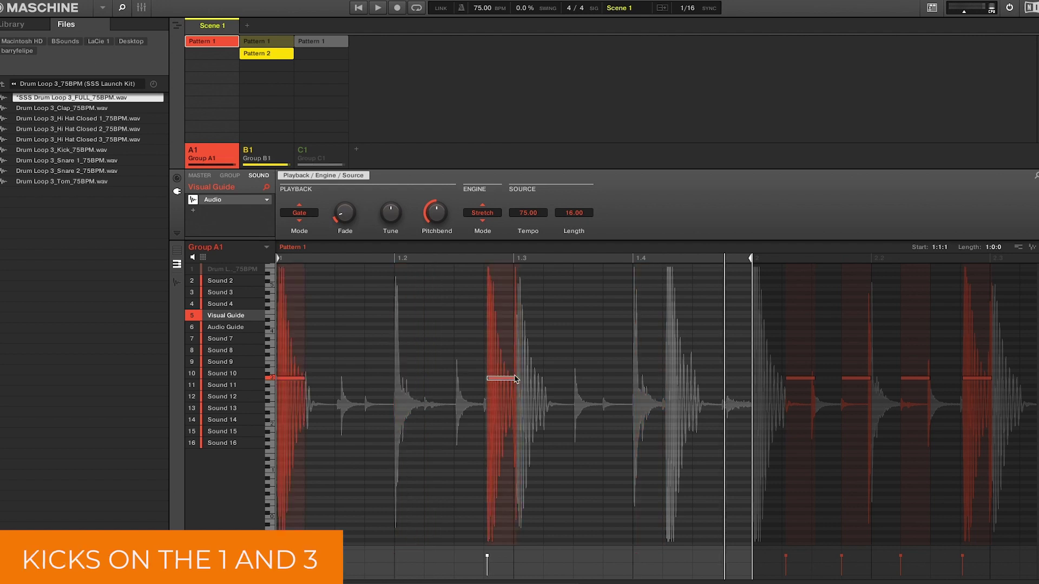